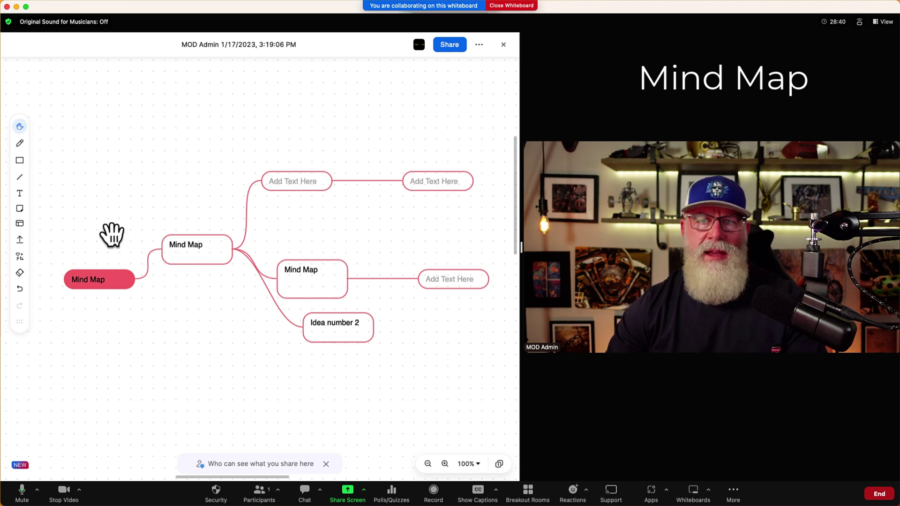
click(19, 260)
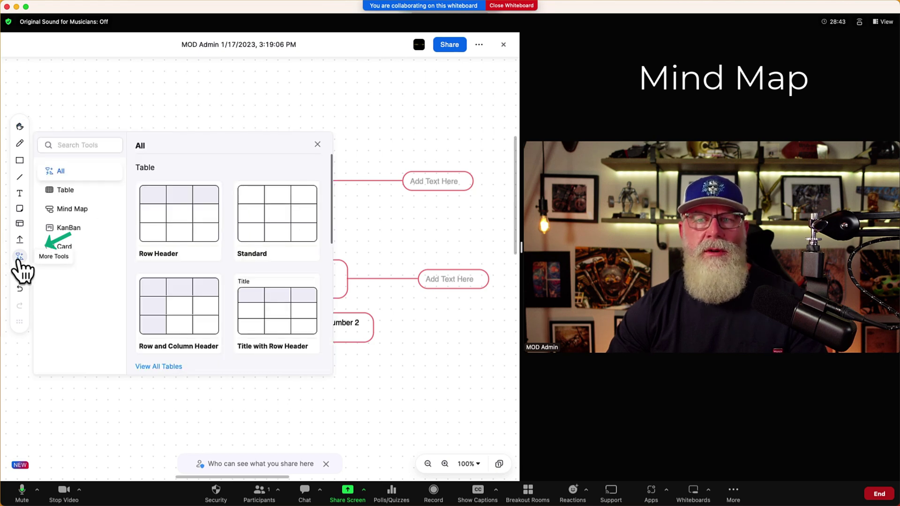
click(76, 208)
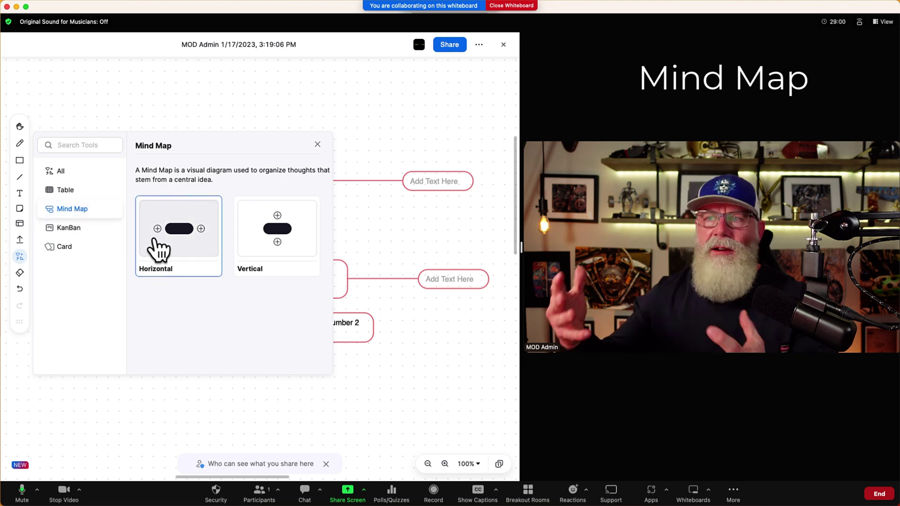
click(319, 142)
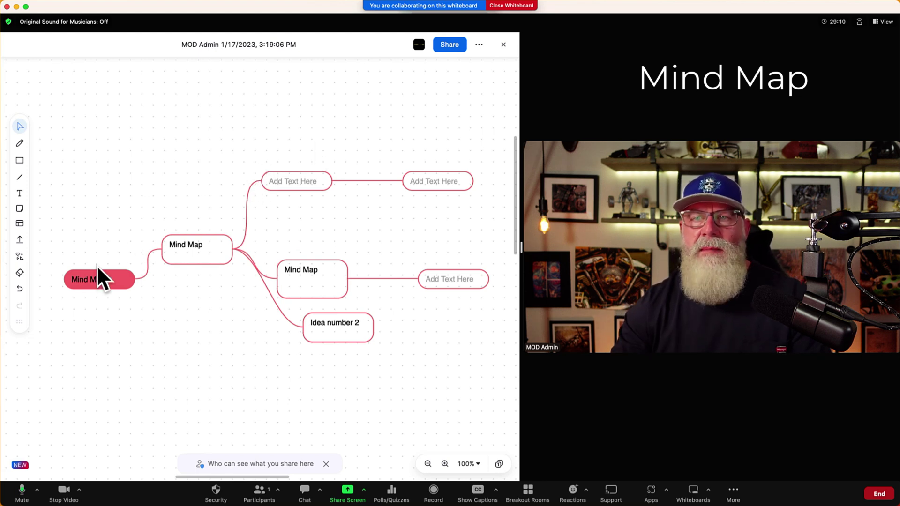
Rename the first branch node of the mind map to 'Item 1'
click(90, 283)
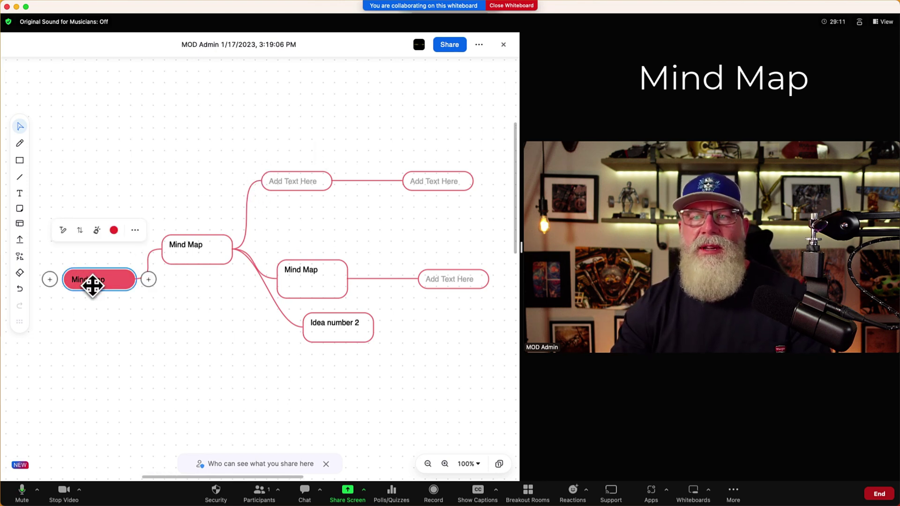
click(190, 259)
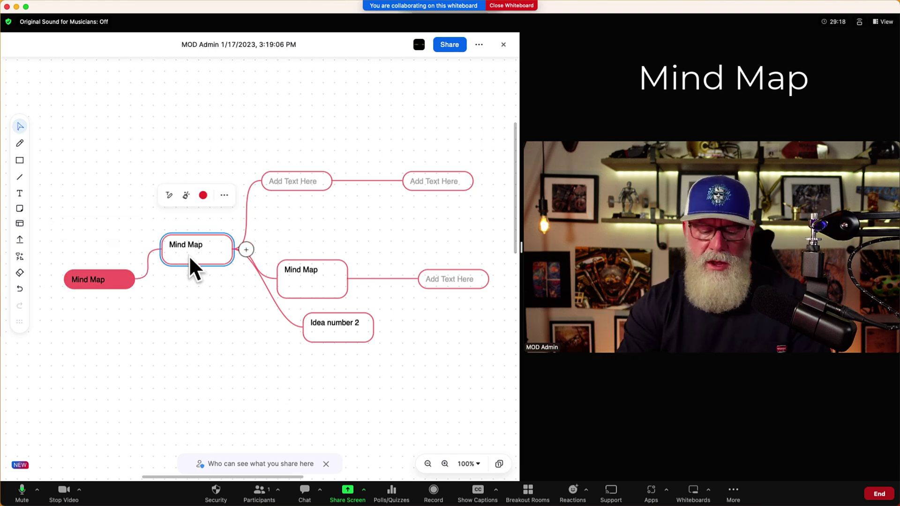
click(190, 258)
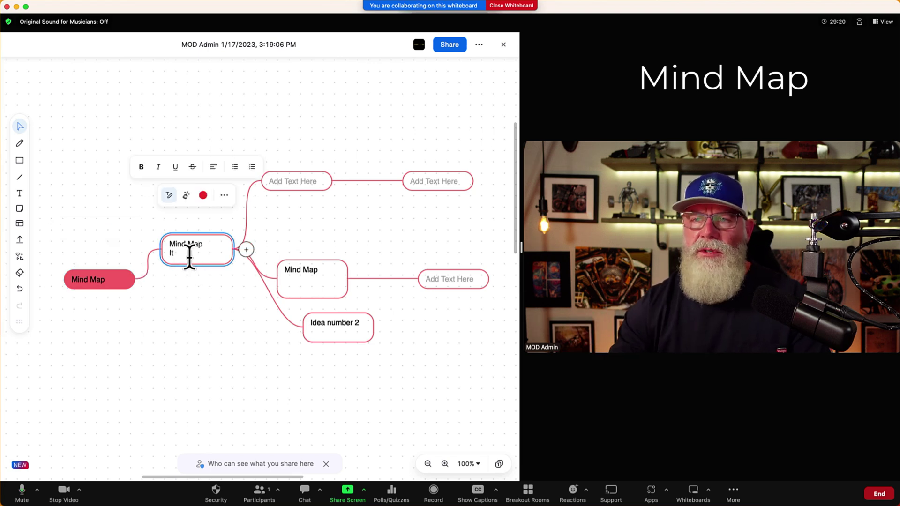
drag(202, 245, 171, 244)
text(Item)
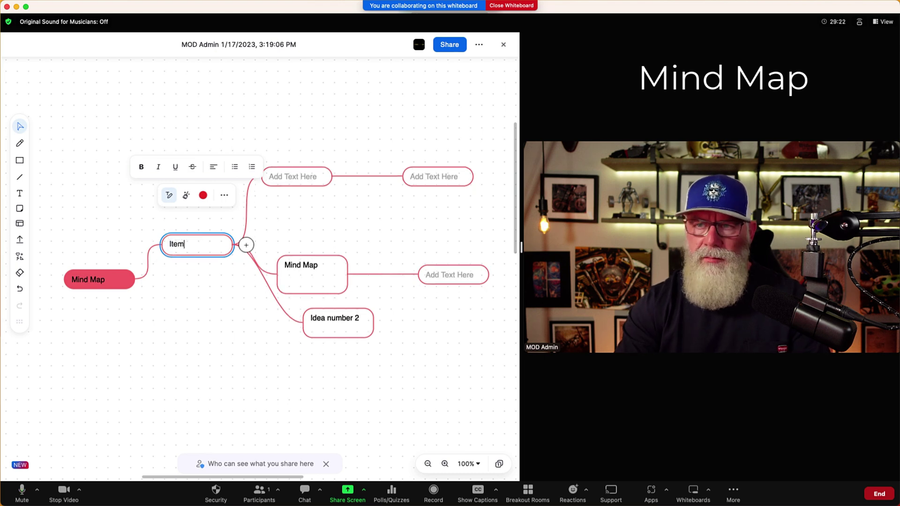
text( 1)
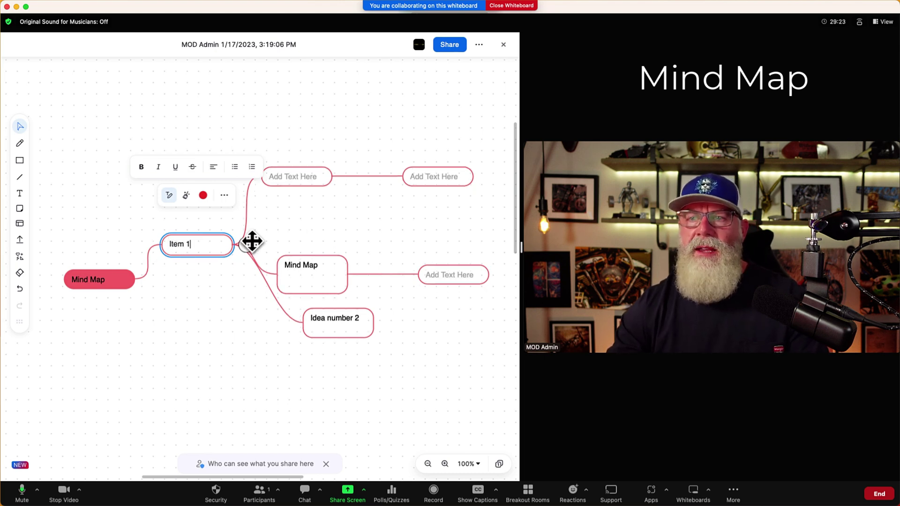
Label Item 1's child nodes 'Task a' and 'TaskB'
click(308, 181)
click(309, 182)
text(Task a)
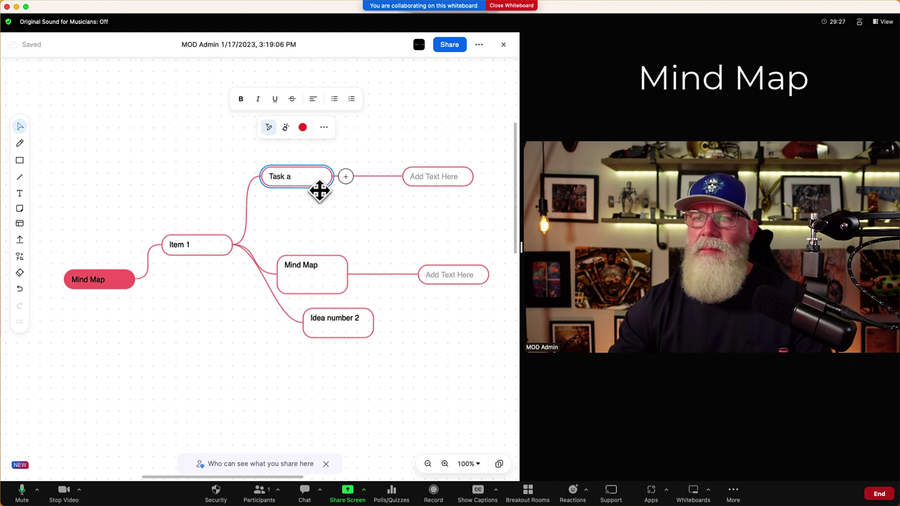
click(317, 263)
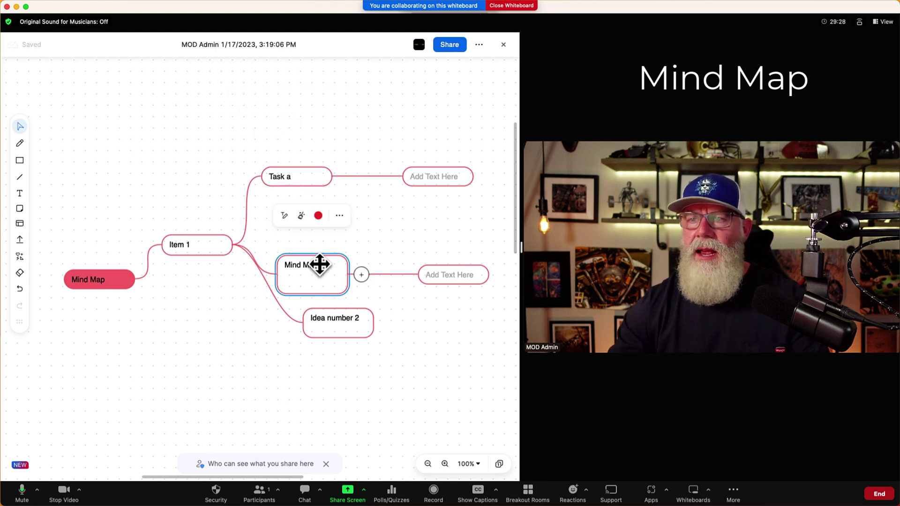
text(TaskB)
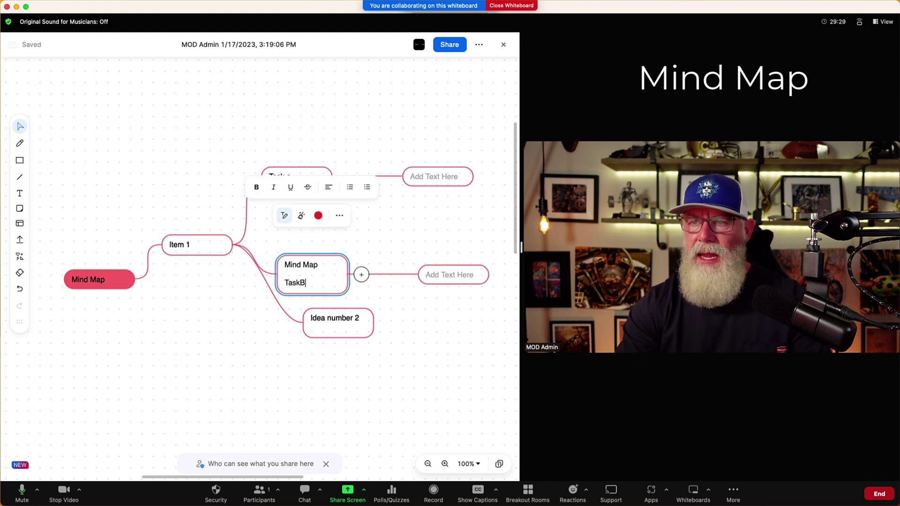
drag(319, 266, 279, 263)
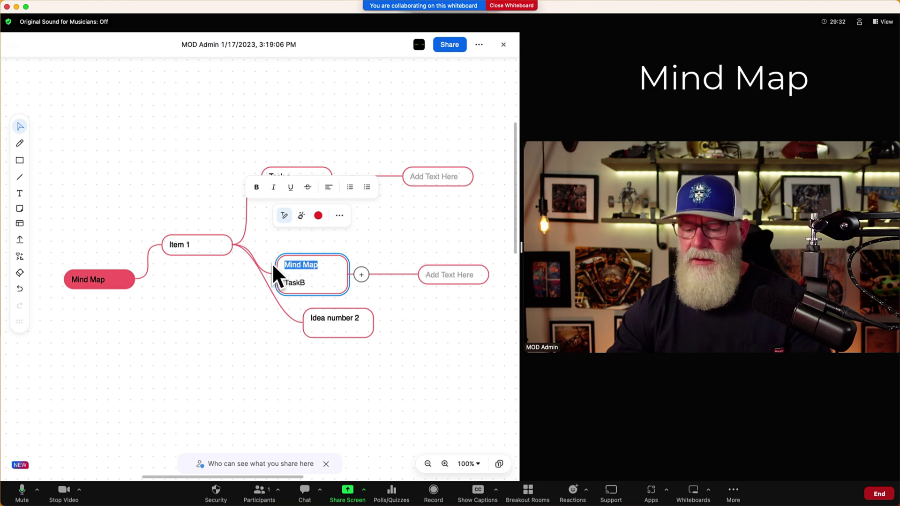
key(BackSpace)
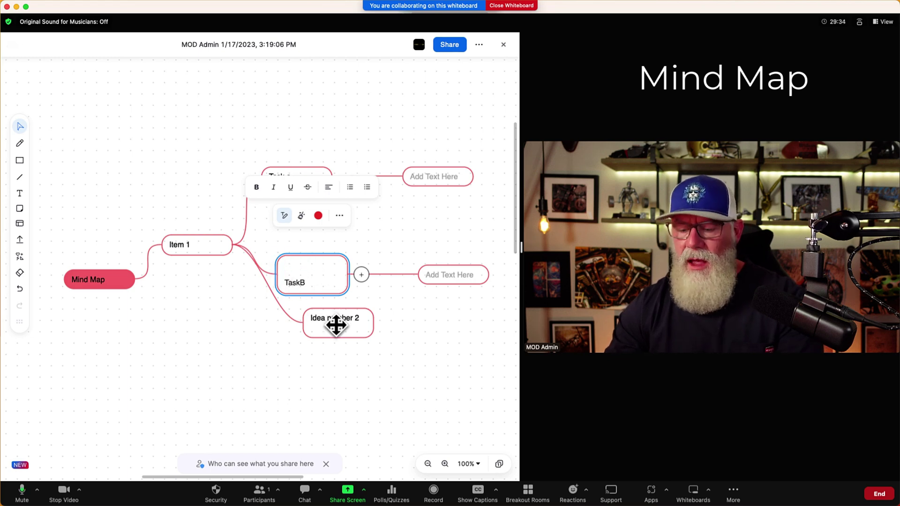
key(Delete)
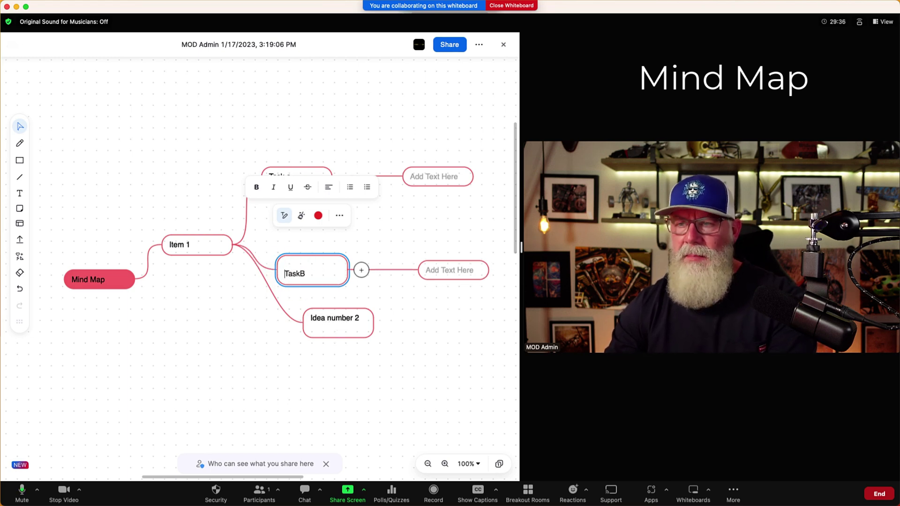
click(420, 353)
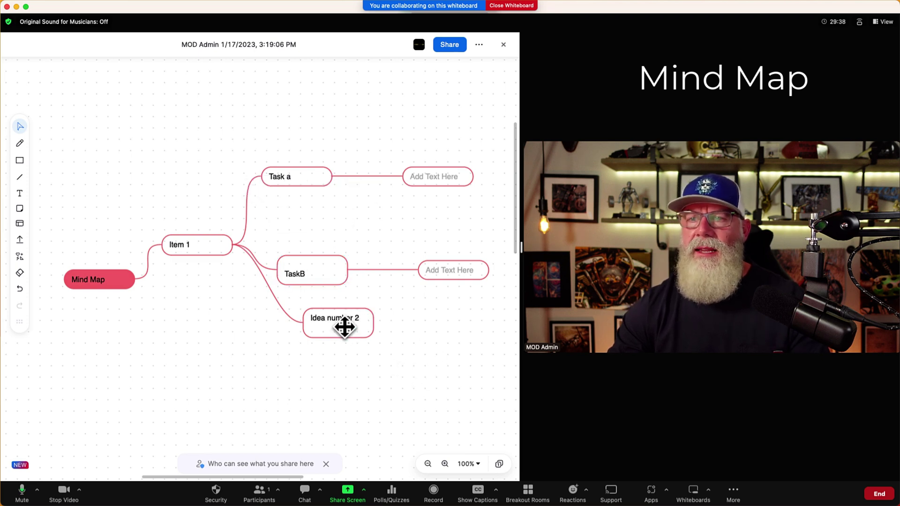
Add a second root branch named 'Item 2' and position it lower on the board
click(118, 281)
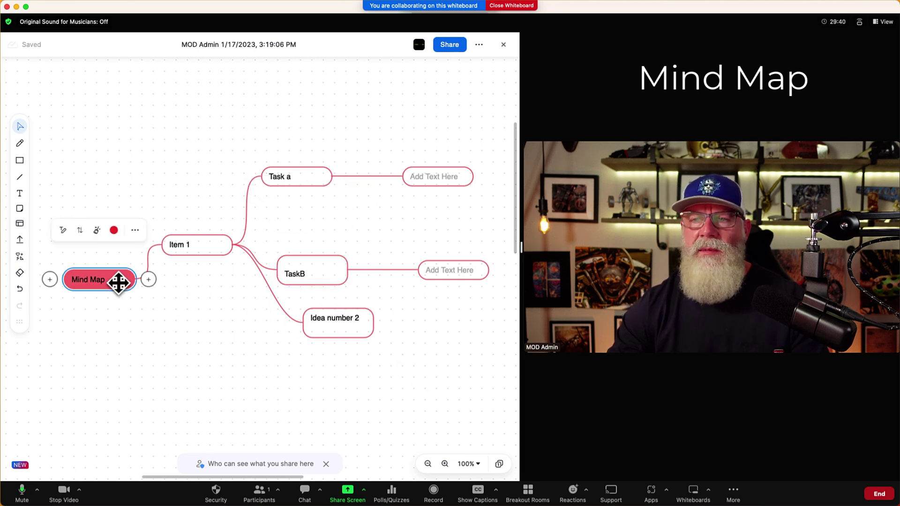
click(145, 279)
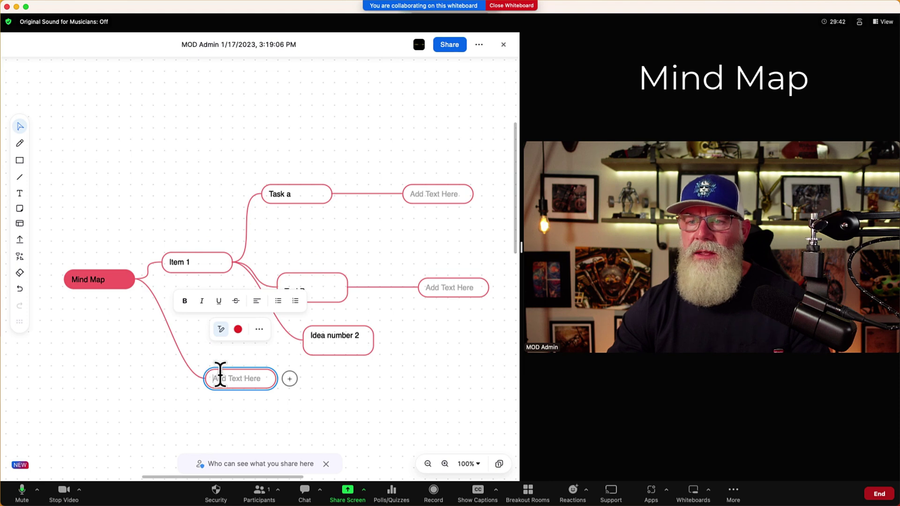
text(Item 2)
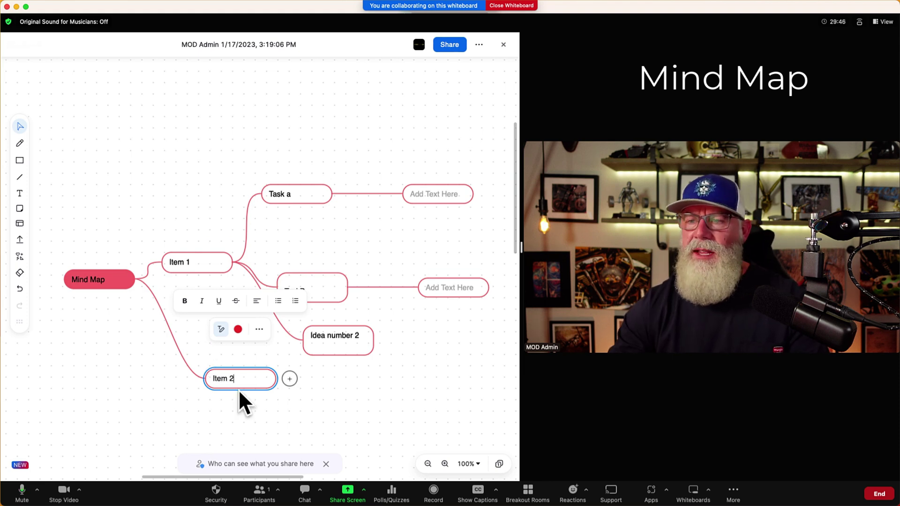
drag(263, 388, 176, 406)
drag(84, 409, 146, 402)
Give Item 2 a child 'Another idea', and move TaskB higher and further right
click(258, 409)
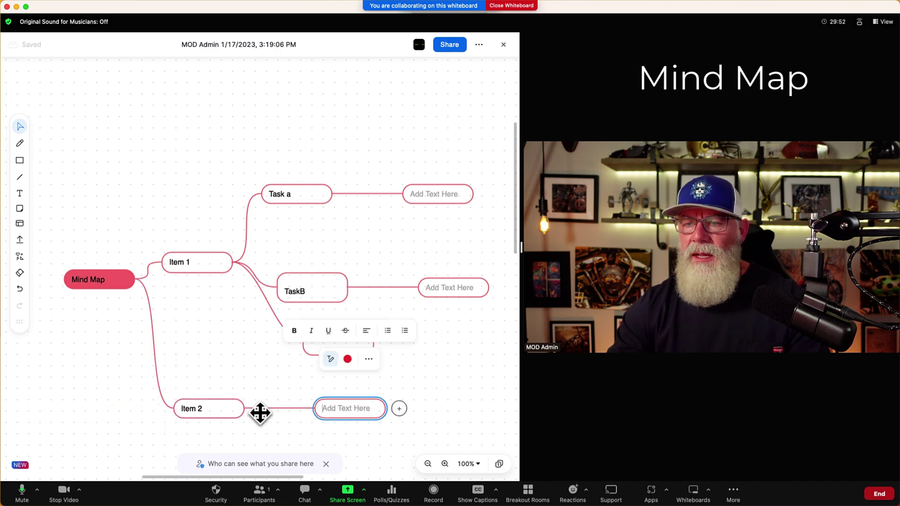
text(An)
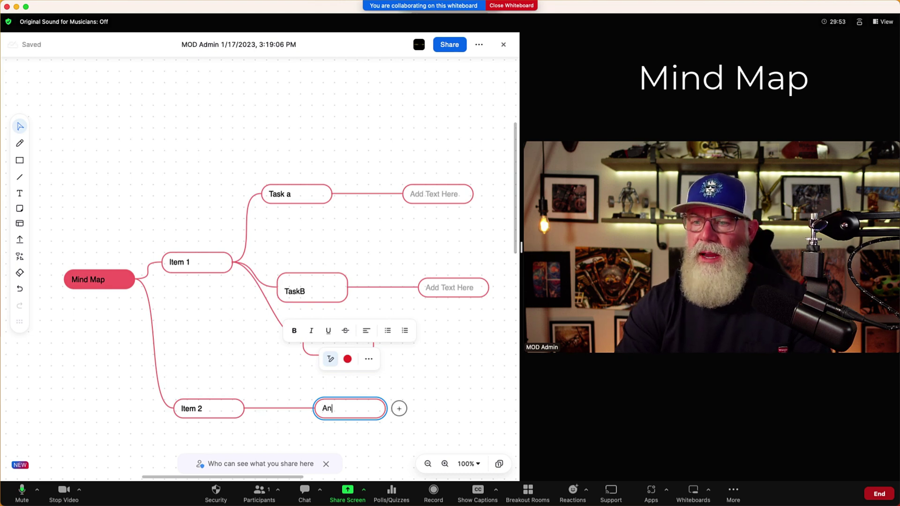
text(other idea)
click(413, 414)
drag(373, 413, 326, 386)
drag(336, 296, 374, 241)
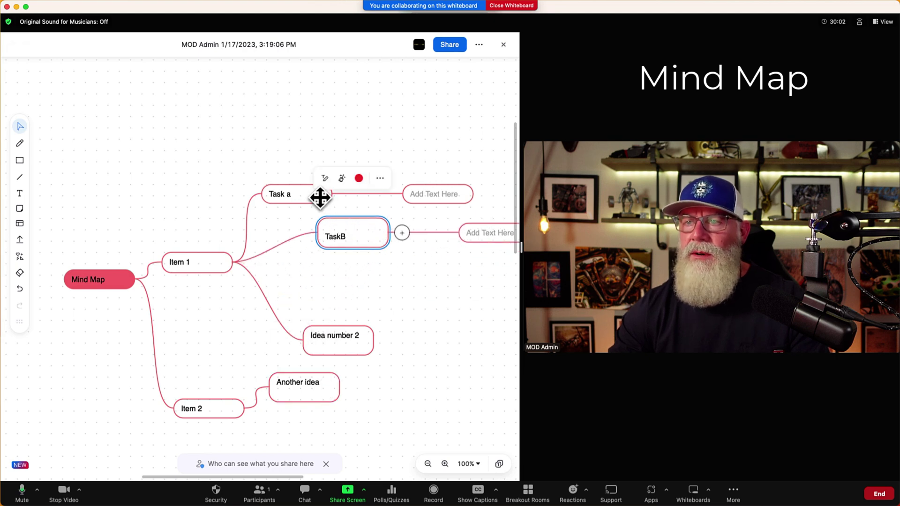
Tidy the layouts of both the Item 1 and Item 2 branches
click(342, 181)
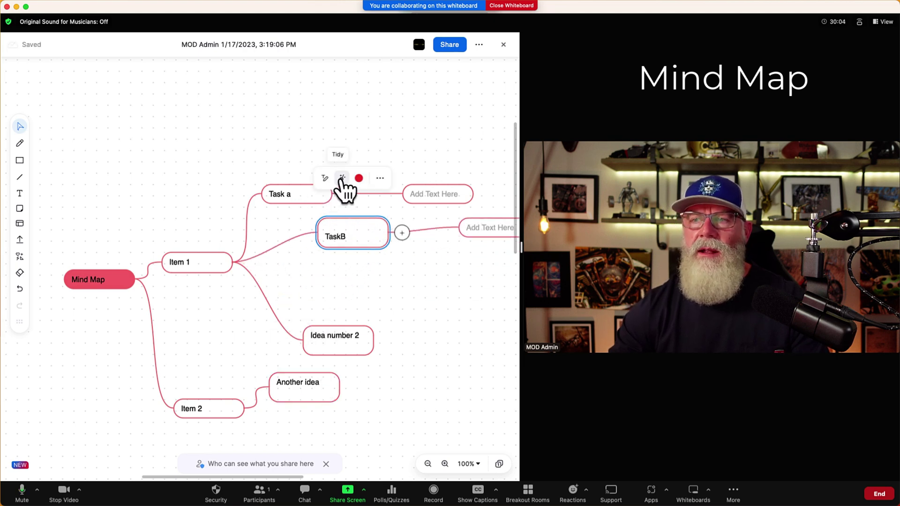
click(201, 258)
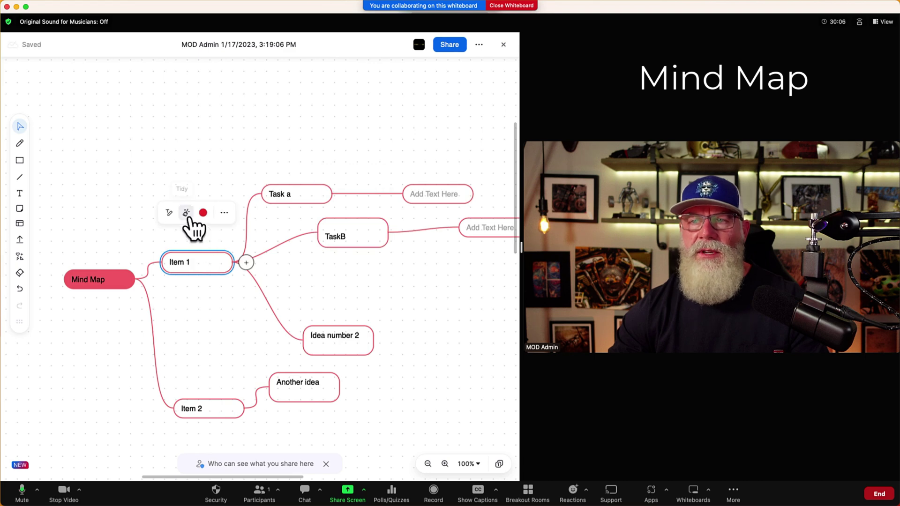
click(186, 213)
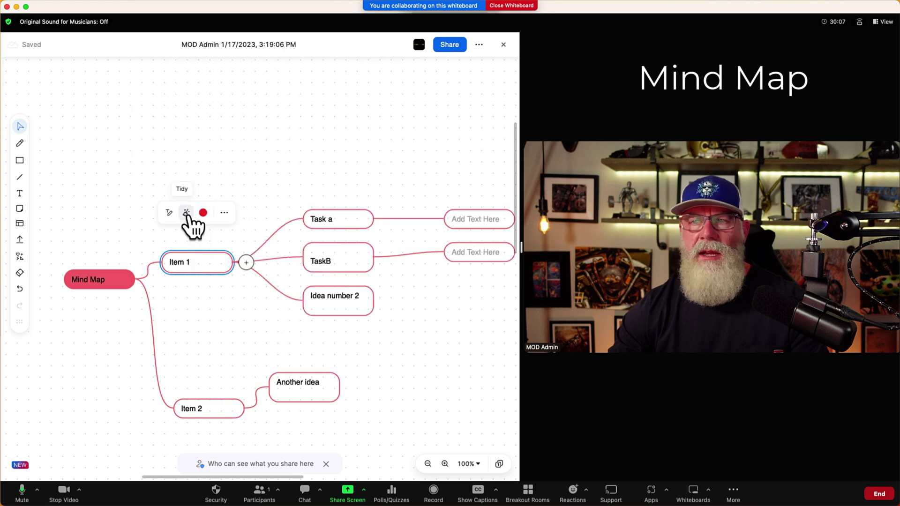
click(201, 404)
click(197, 361)
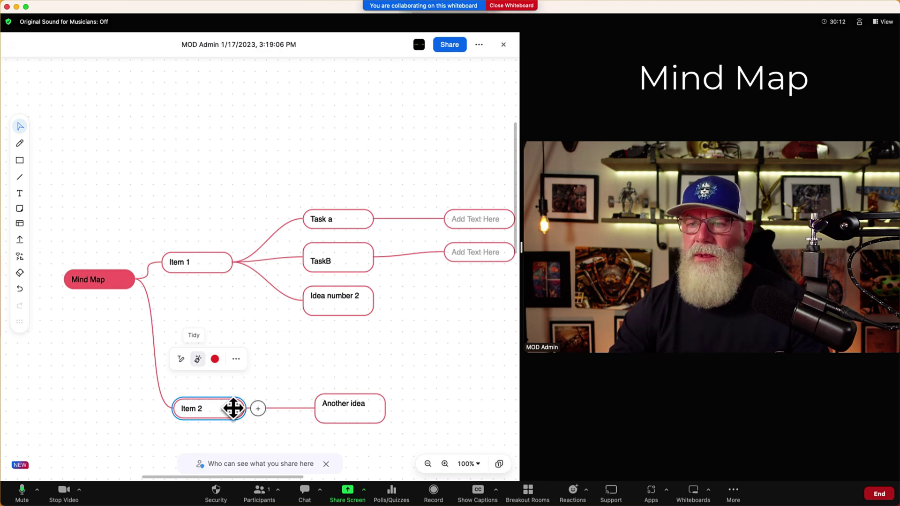
Add a second child 'Second Idea' under Item 2
click(257, 408)
text(Second Idea)
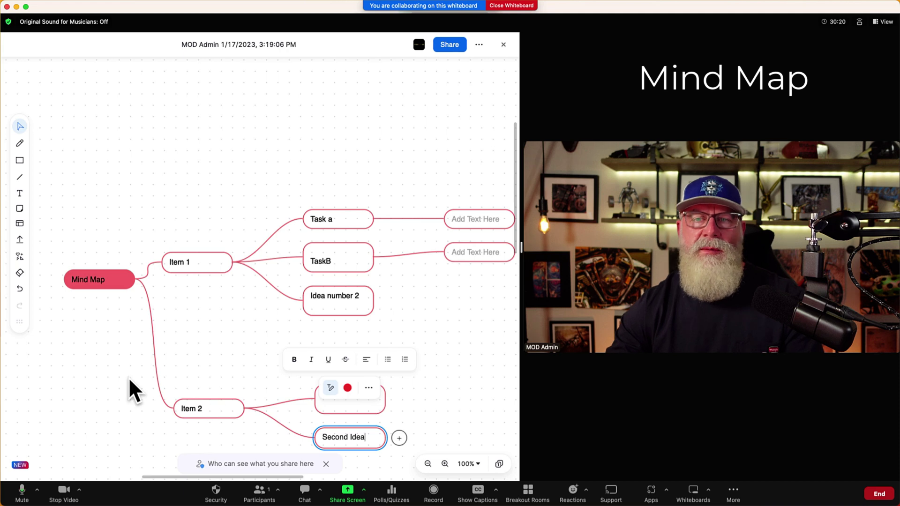
click(121, 377)
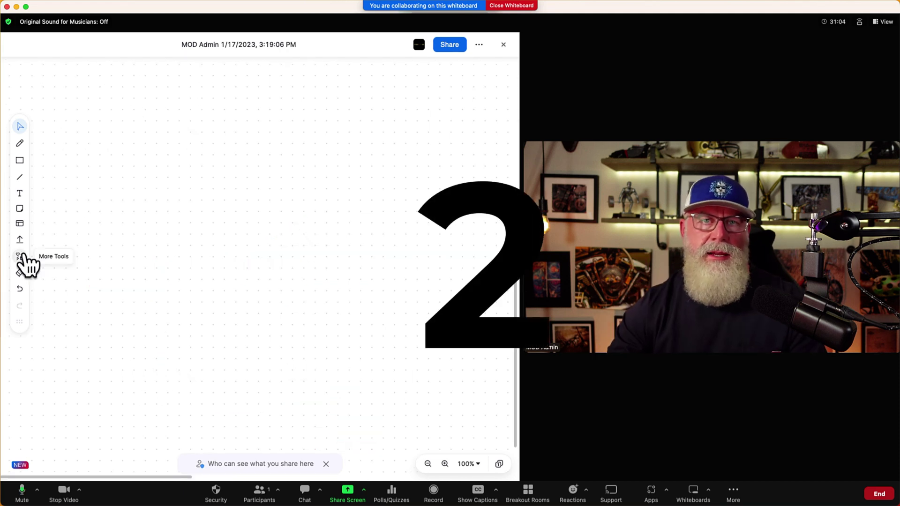
Place a Zoom Card template task card titled 'Assign Task' on the board
click(27, 257)
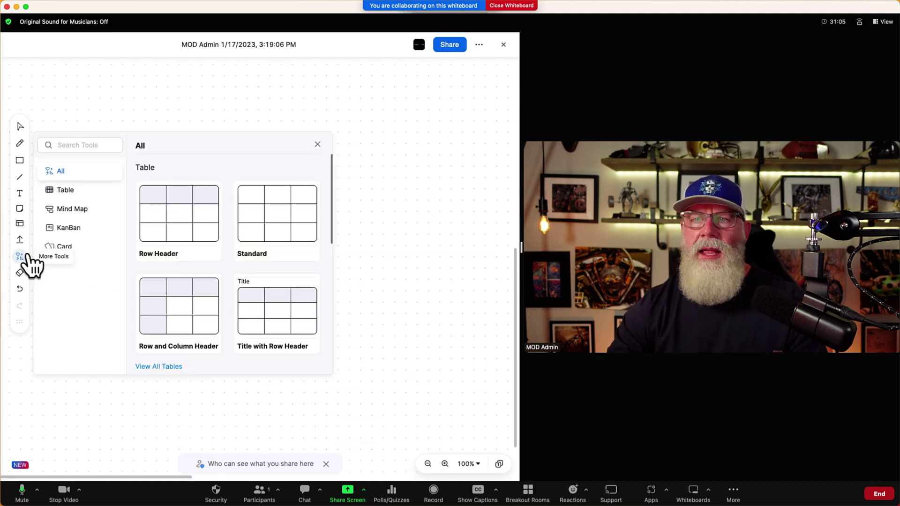
click(63, 248)
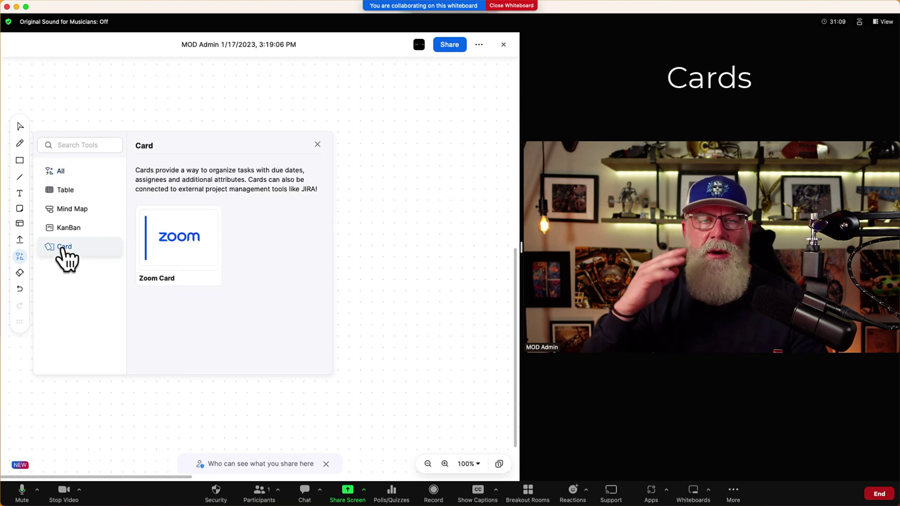
click(193, 240)
click(100, 158)
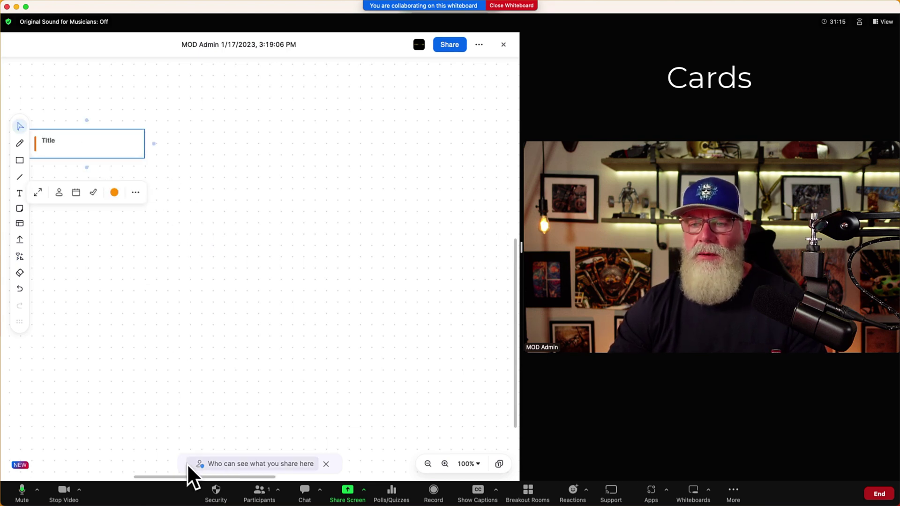
drag(189, 476, 182, 476)
text(Assign Task)
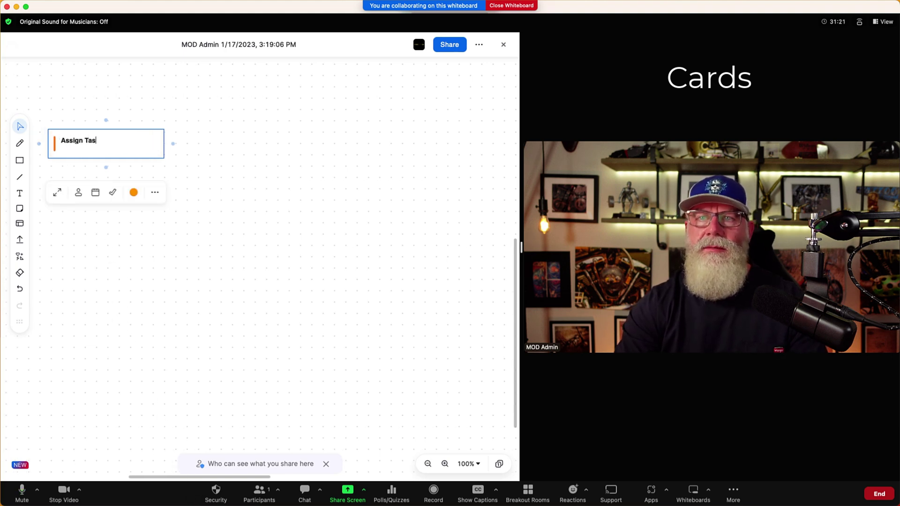
Assign the Assign Task card to yourself, set its due date to Jan 18, and mark it DONE
click(77, 192)
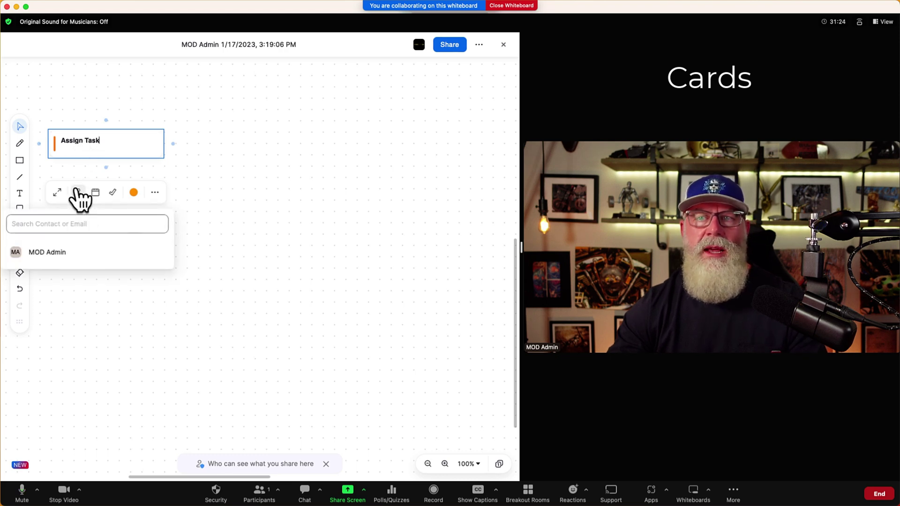
click(62, 256)
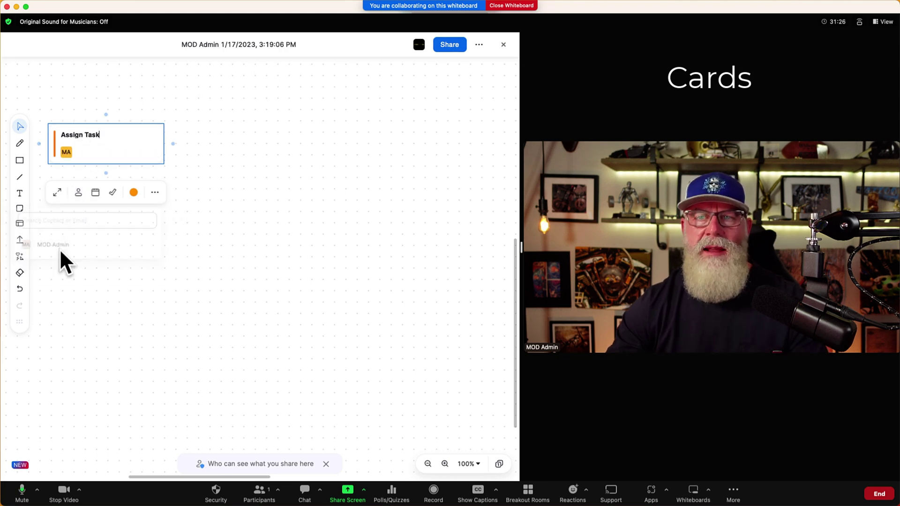
click(95, 198)
click(96, 300)
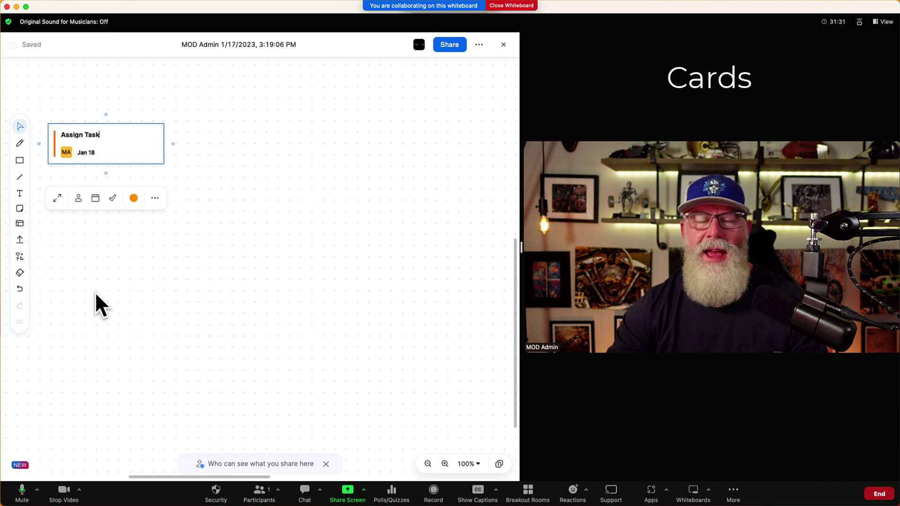
click(96, 293)
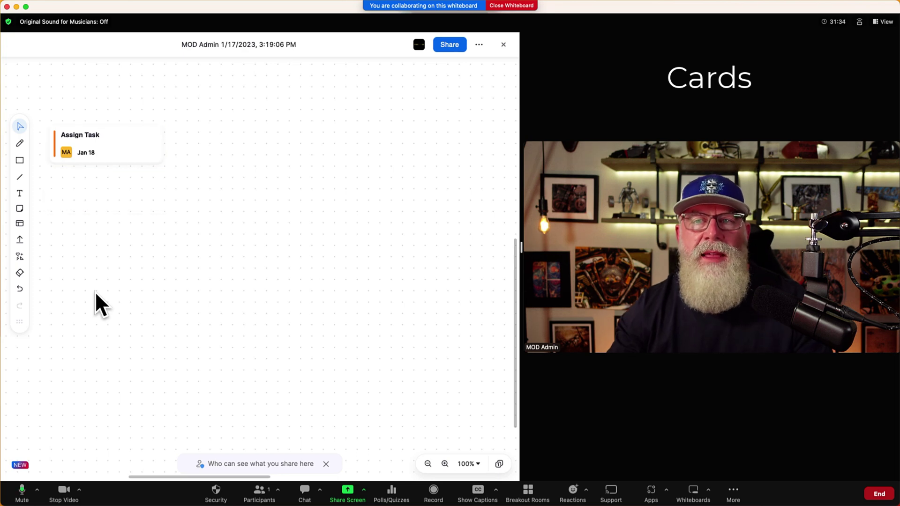
click(115, 156)
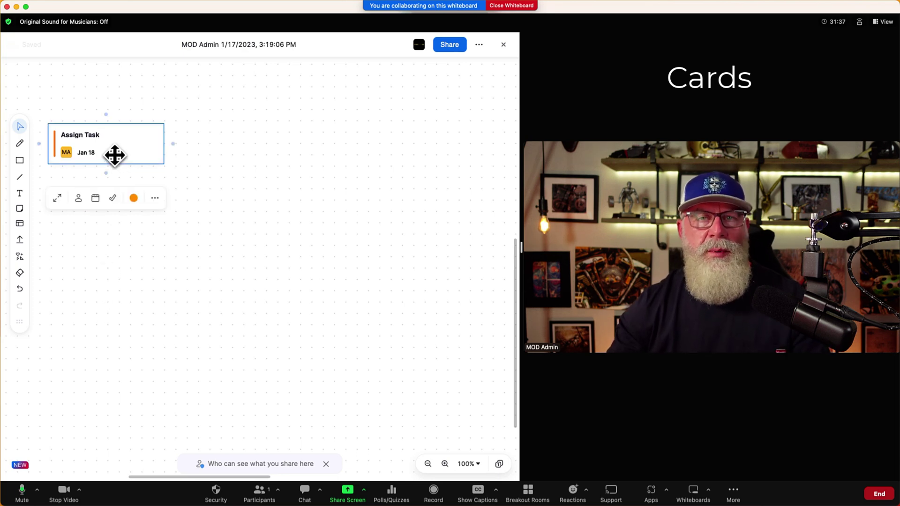
click(113, 198)
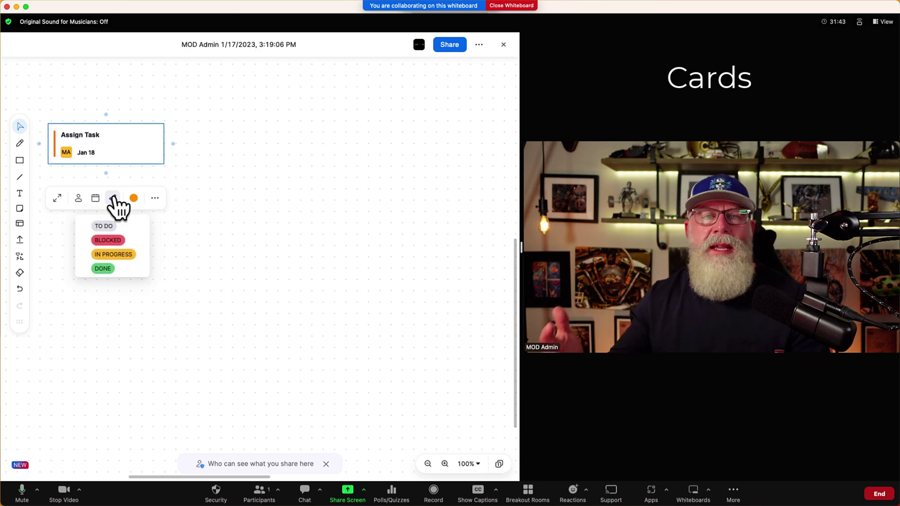
click(105, 269)
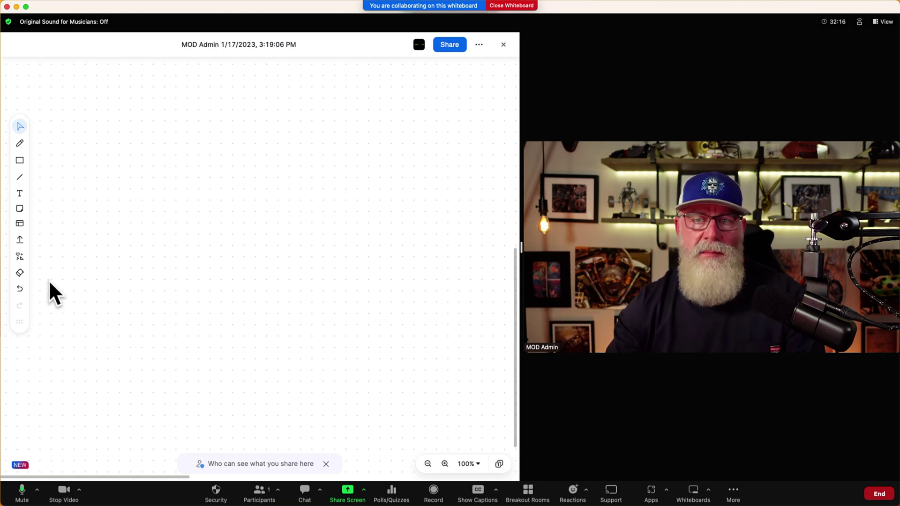
Place a KanBan Board template across the canvas and retitle it 'kanban demo'
click(21, 260)
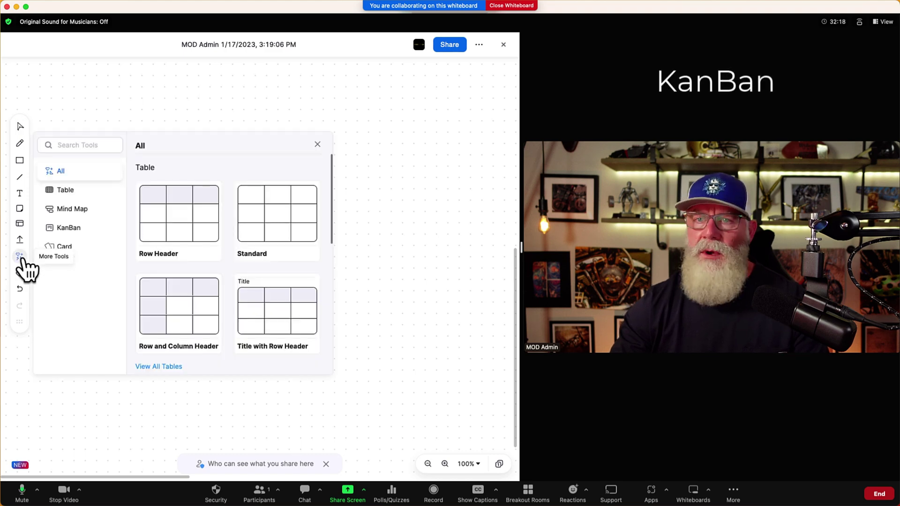
click(81, 229)
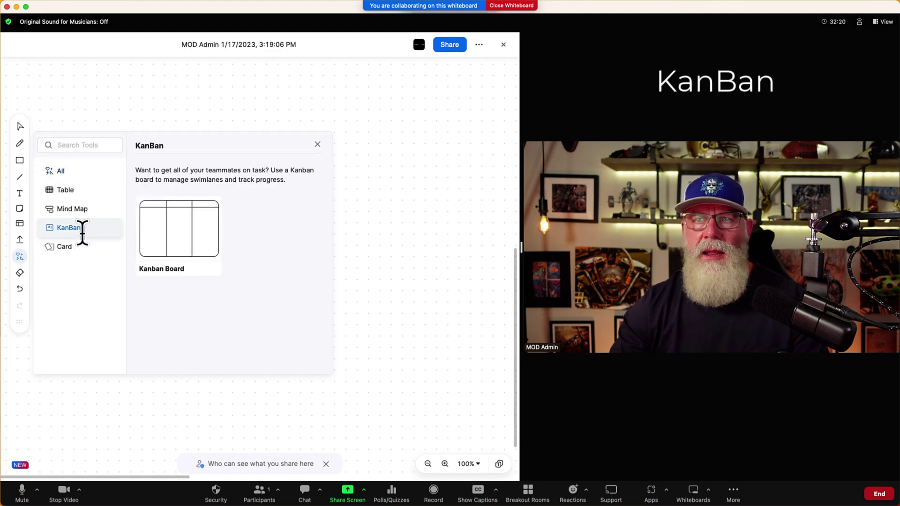
click(166, 234)
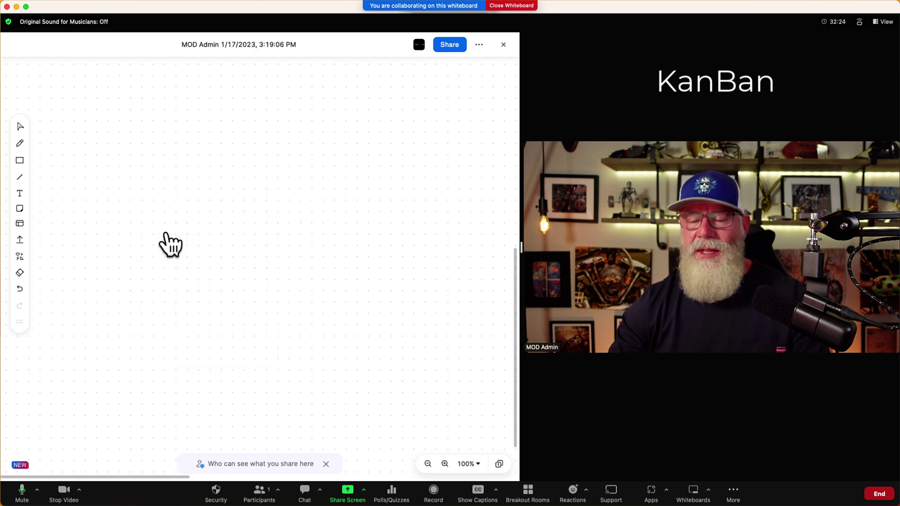
drag(70, 123, 445, 386)
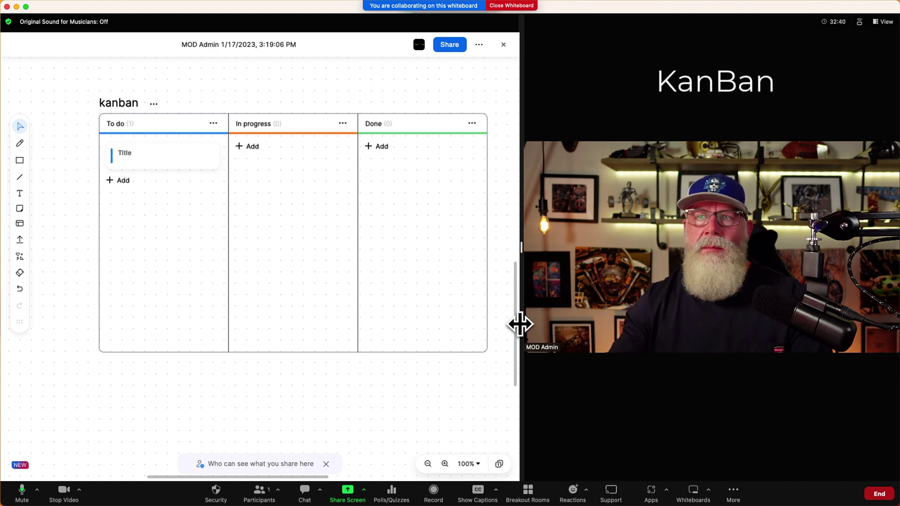
click(141, 103)
click(139, 102)
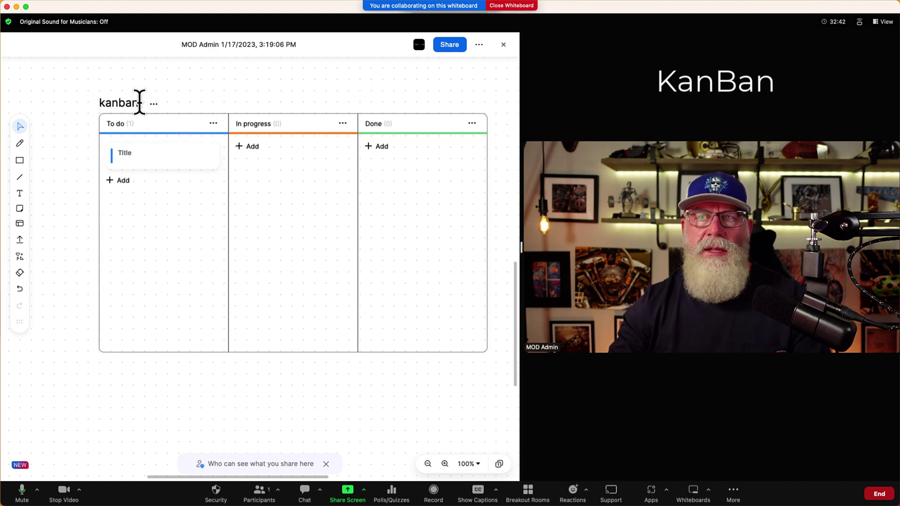
text(demo)
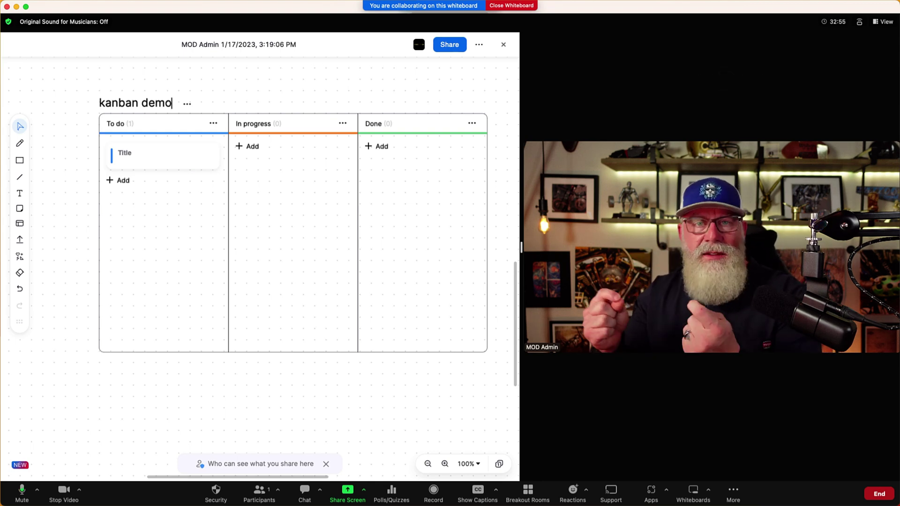
Rename the first To do card 'Title Board Demo', assign it, and set its due date to Jan 18
click(143, 160)
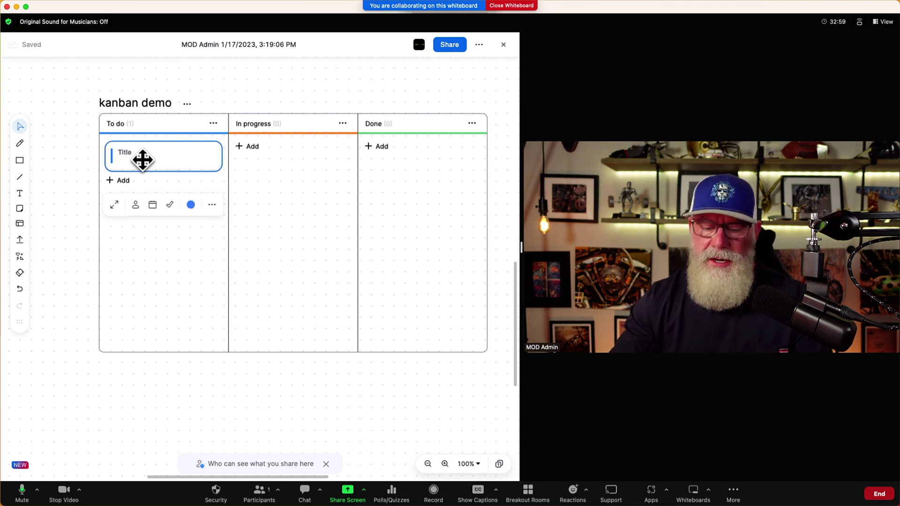
text(Title Board Demo)
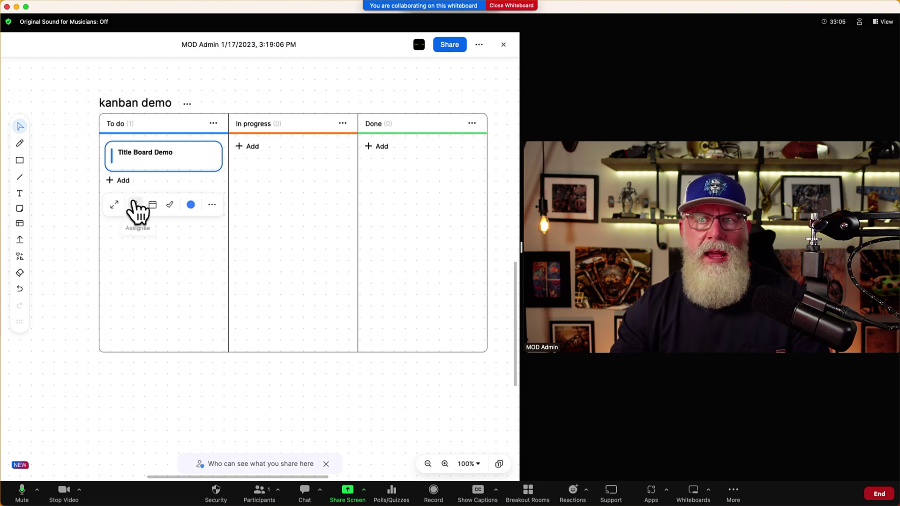
click(135, 205)
click(108, 266)
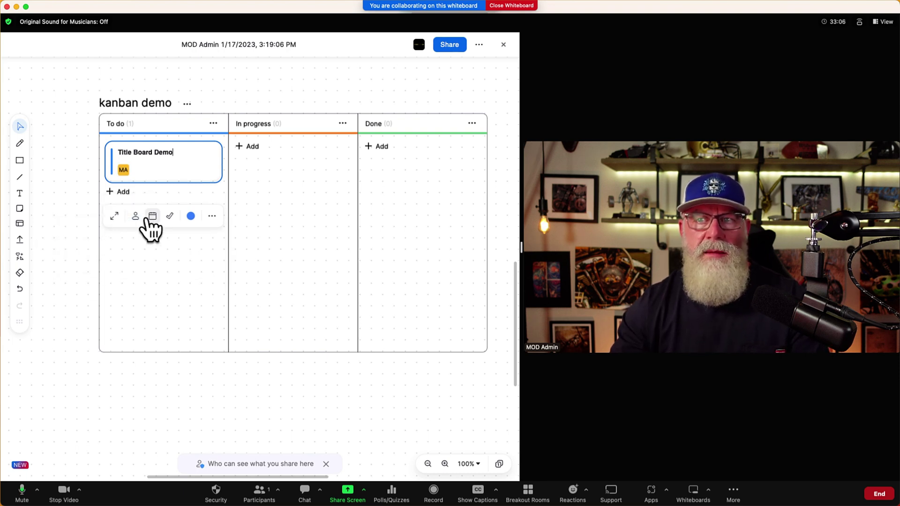
click(152, 215)
click(159, 330)
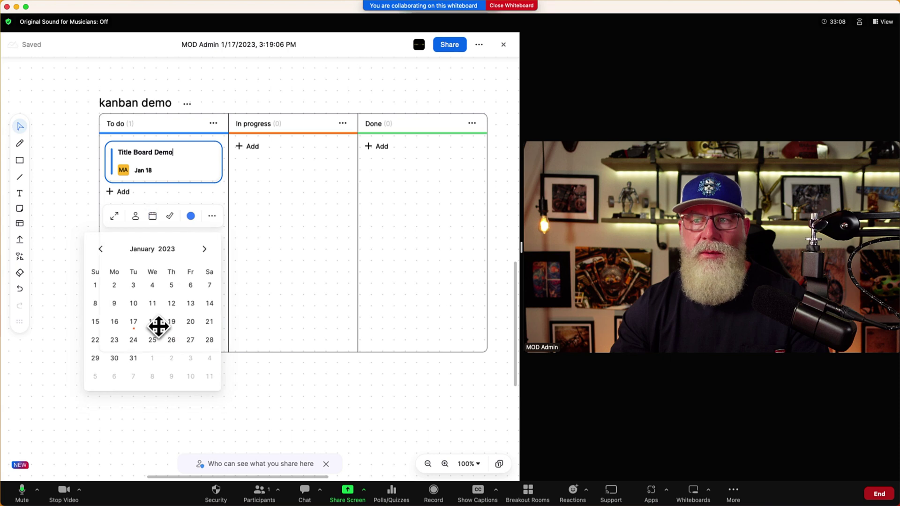
Add two more To do cards: 'Items 2' and 'Make your bed'
click(121, 192)
text(Items 2)
key(Escape)
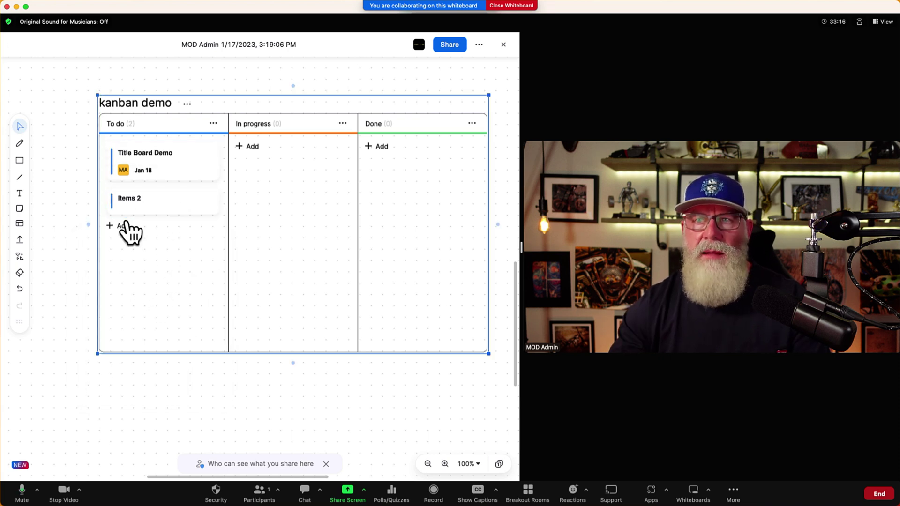
click(121, 226)
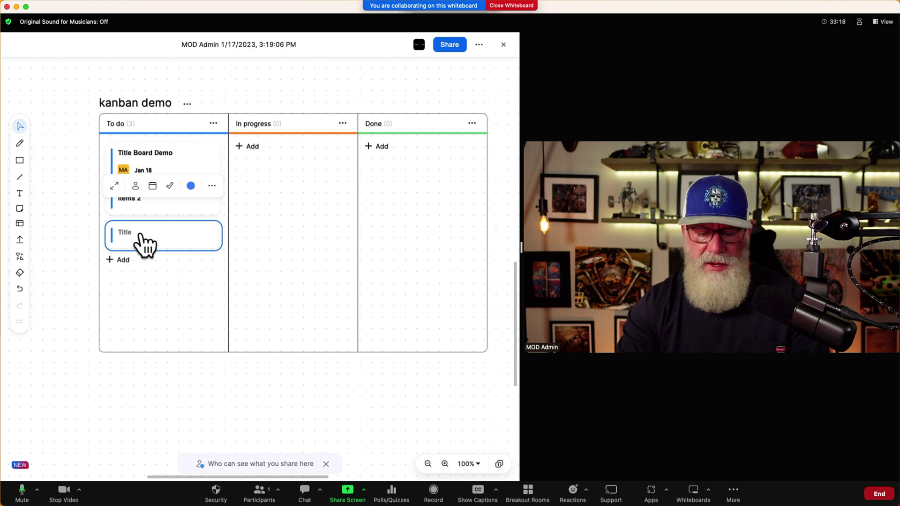
text(Make your bed)
key(Escape)
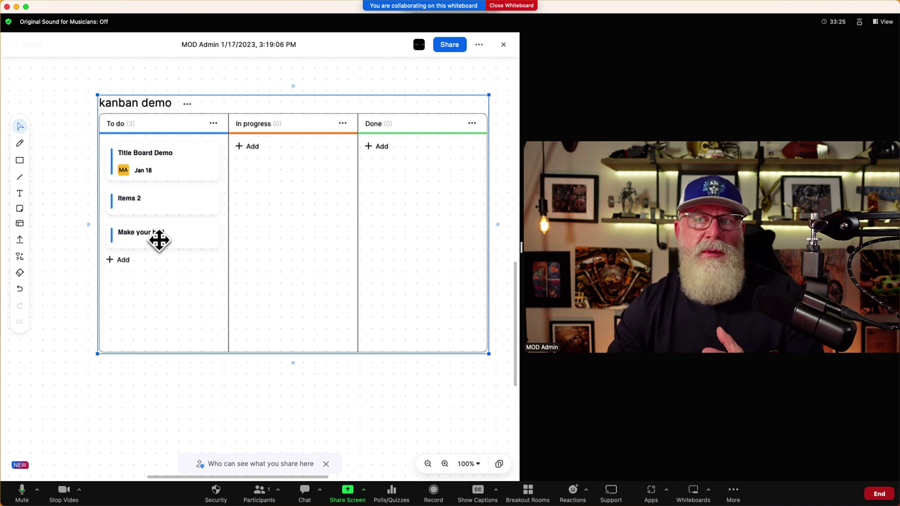
Set the Title Board Demo card's status to In Progress
click(158, 203)
key(Escape)
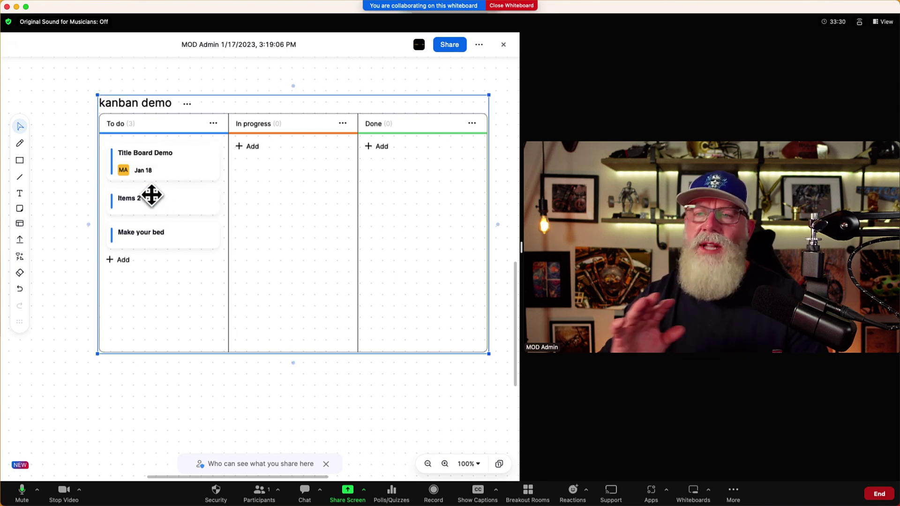
click(157, 170)
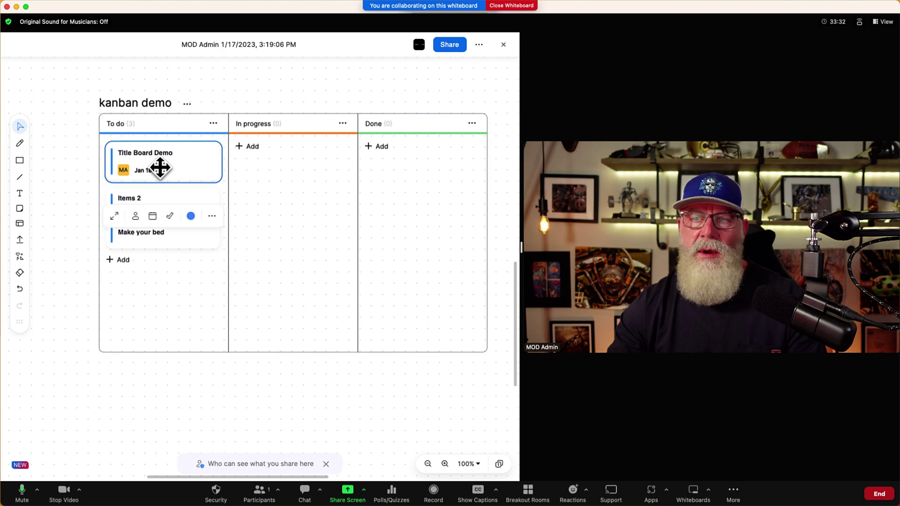
click(170, 215)
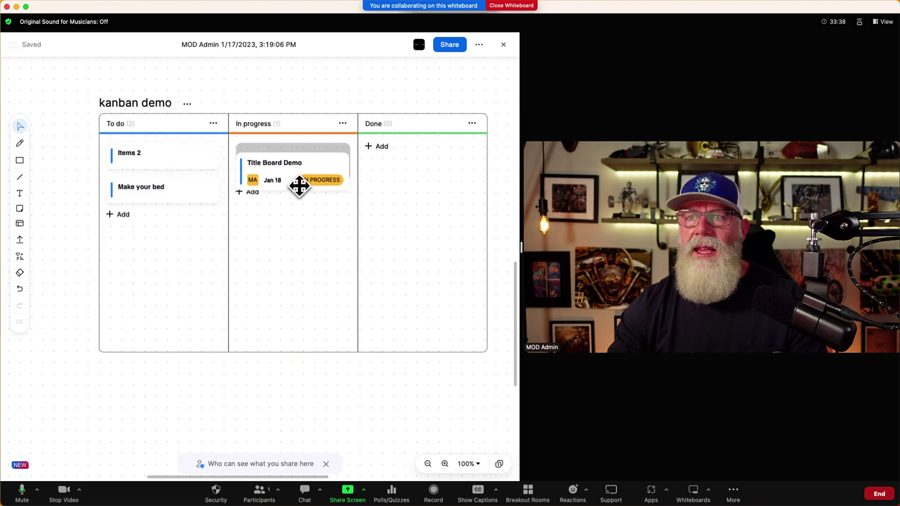
Assign the listed contact to the Make your bed card
click(136, 193)
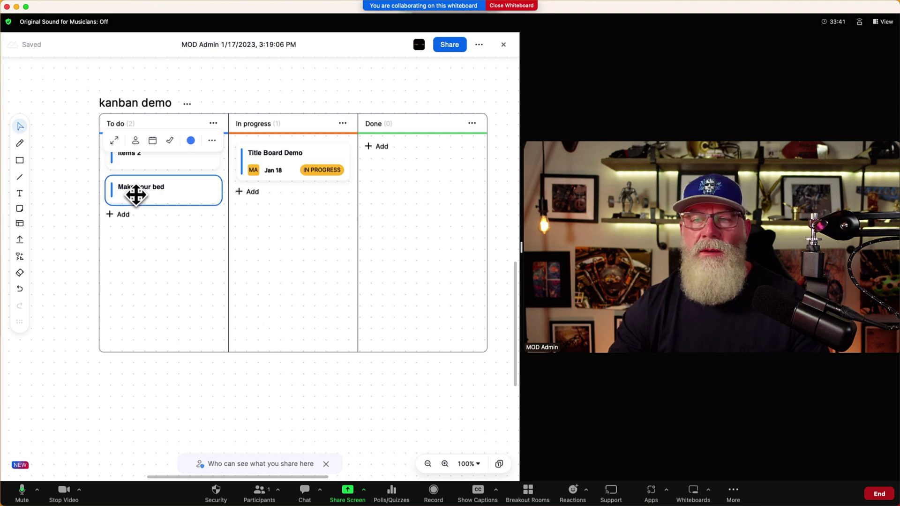
click(136, 141)
click(92, 172)
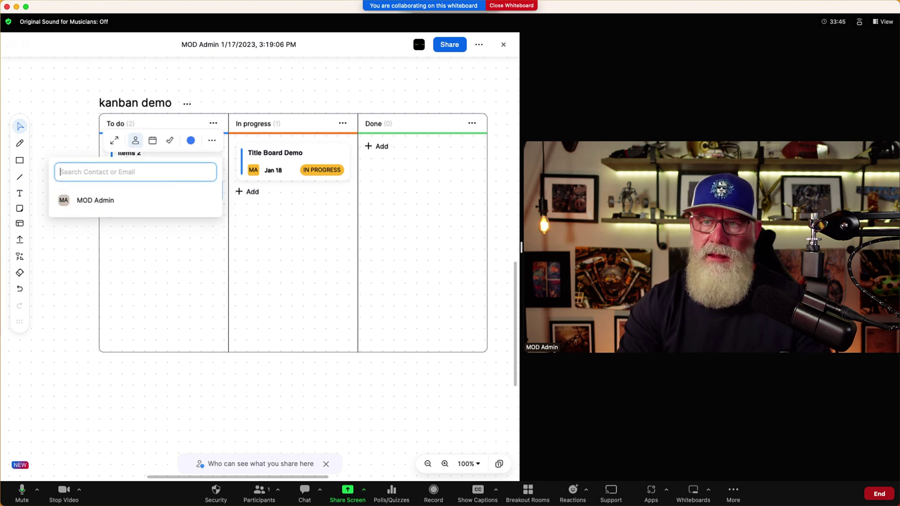
click(141, 196)
double_click(141, 196)
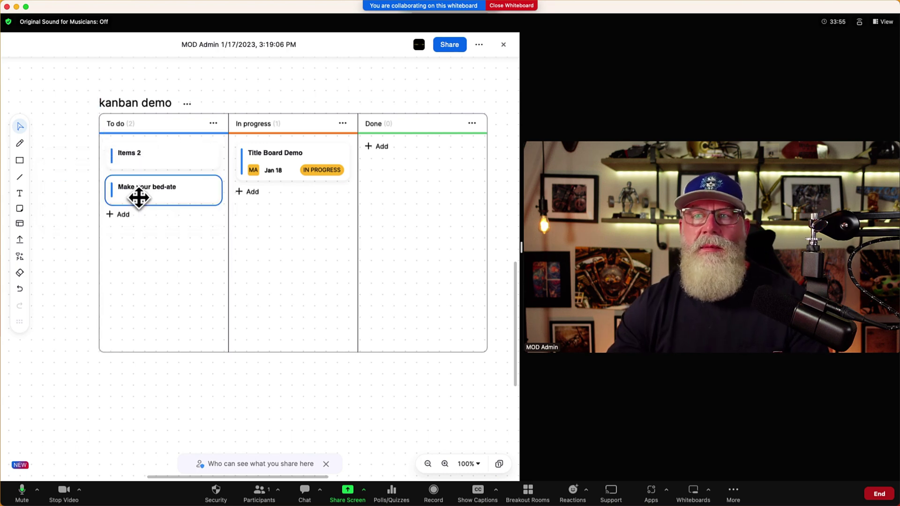
click(136, 140)
click(95, 203)
click(171, 271)
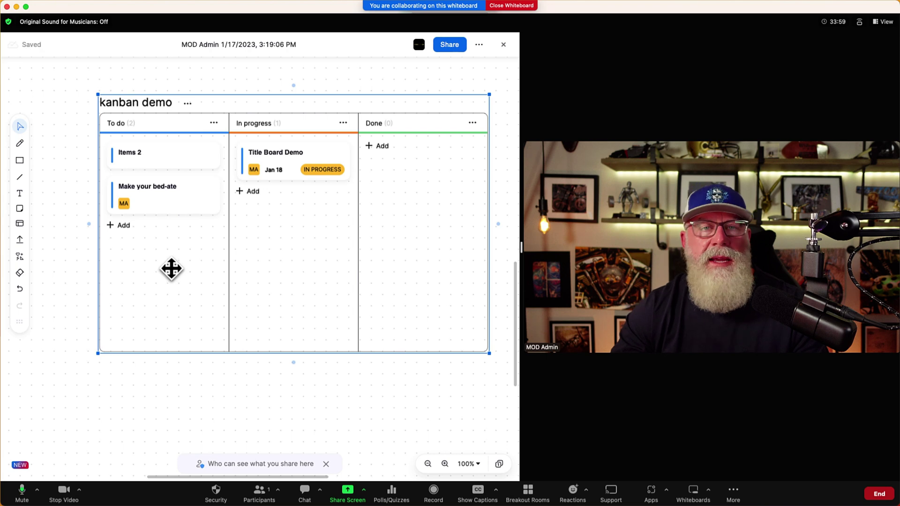
Mark the Make your bed-ate card DONE and move it into the Done column
click(177, 196)
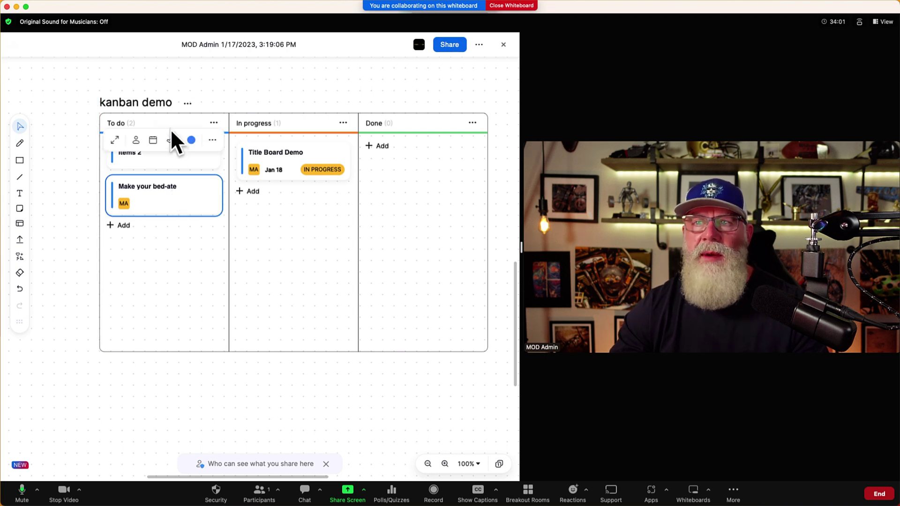
click(170, 140)
click(160, 210)
drag(155, 197, 426, 177)
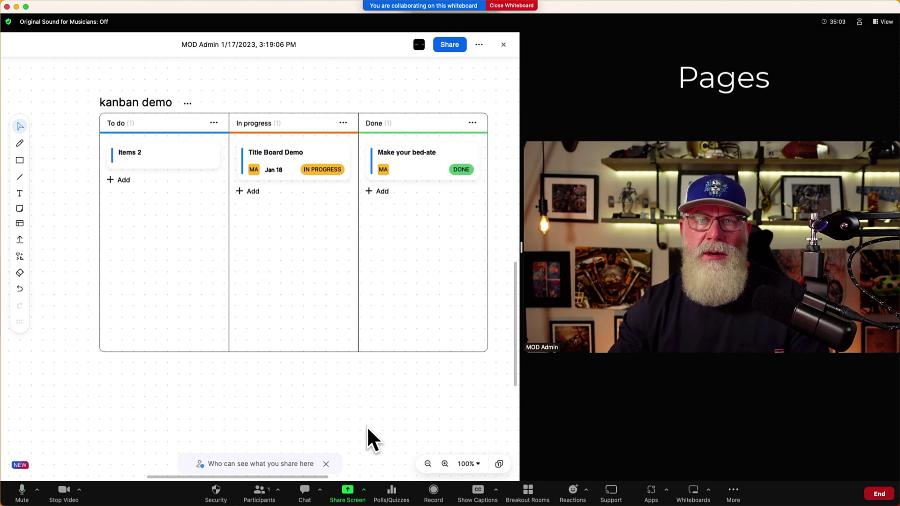
Add a blank Page 2 to the whiteboard from the Pages panel
click(500, 464)
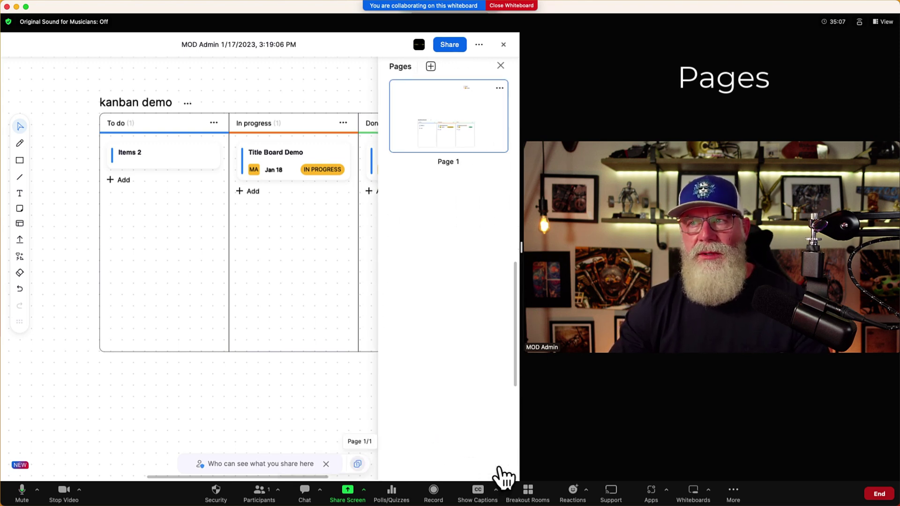
click(430, 66)
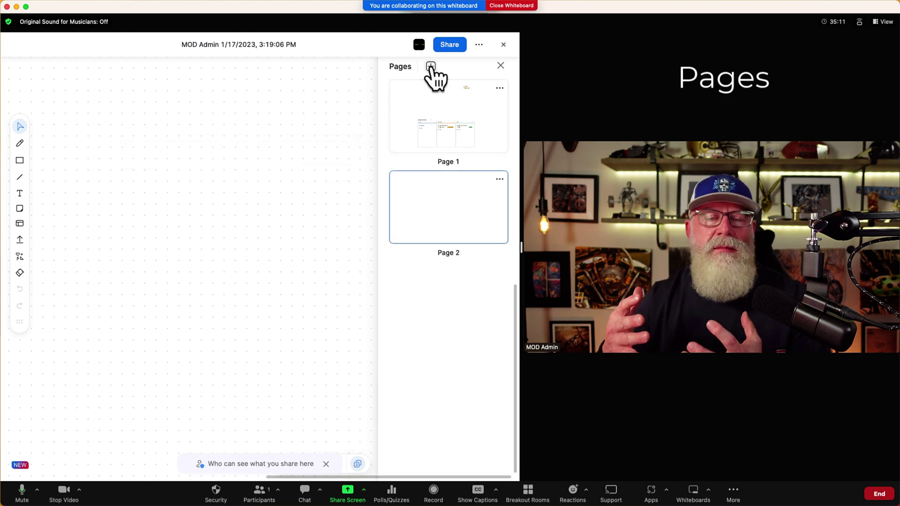